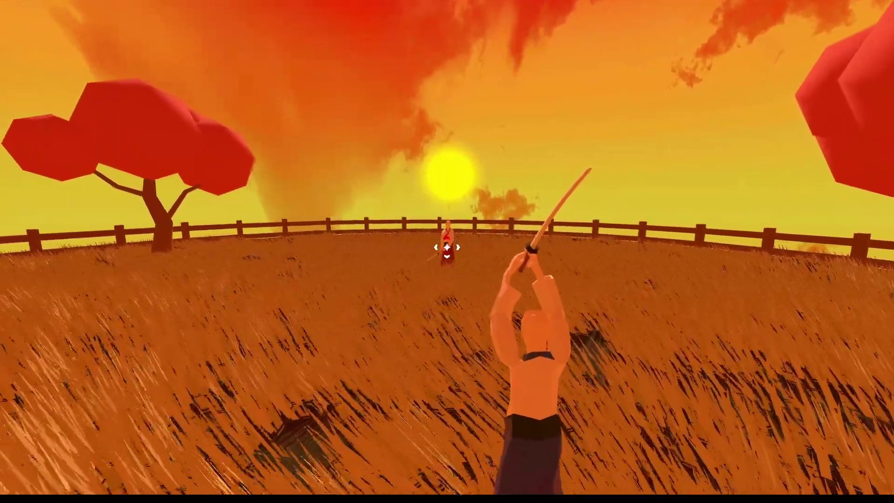
key("w")
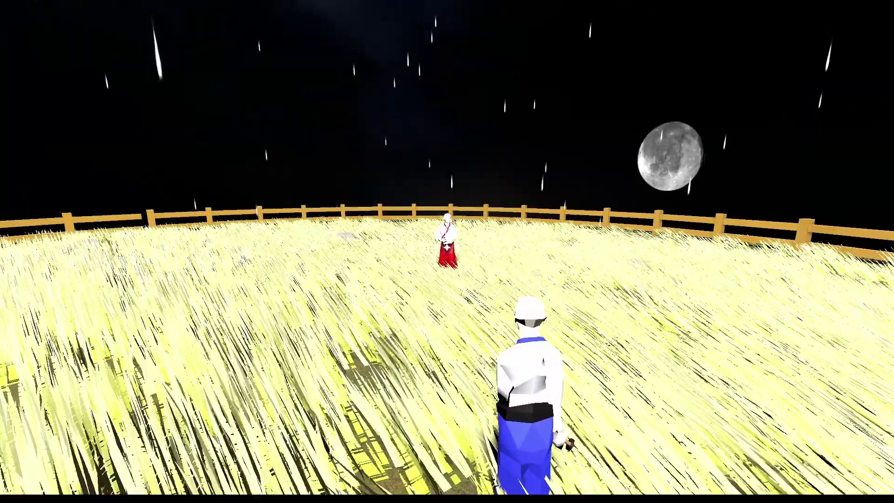
- Duel the opponent in the sunset and storm arenas, advancing and circling while locked on
key("a")
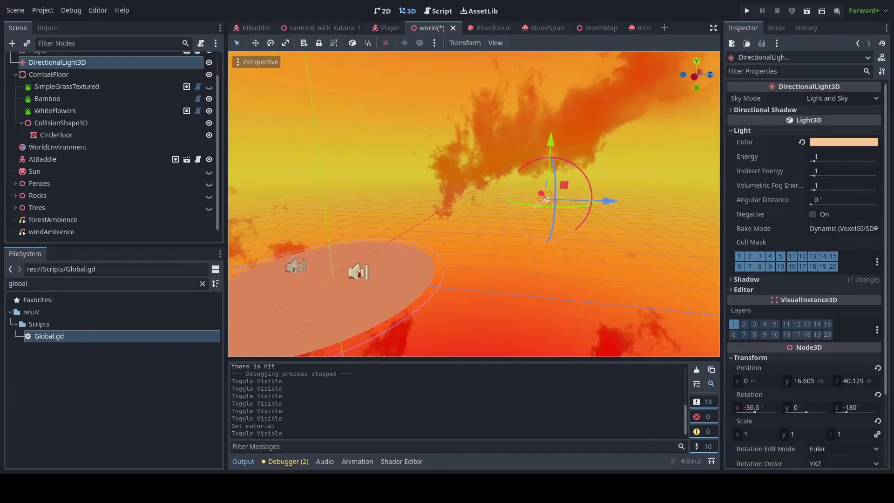
scroll(112, 65, "up", 2)
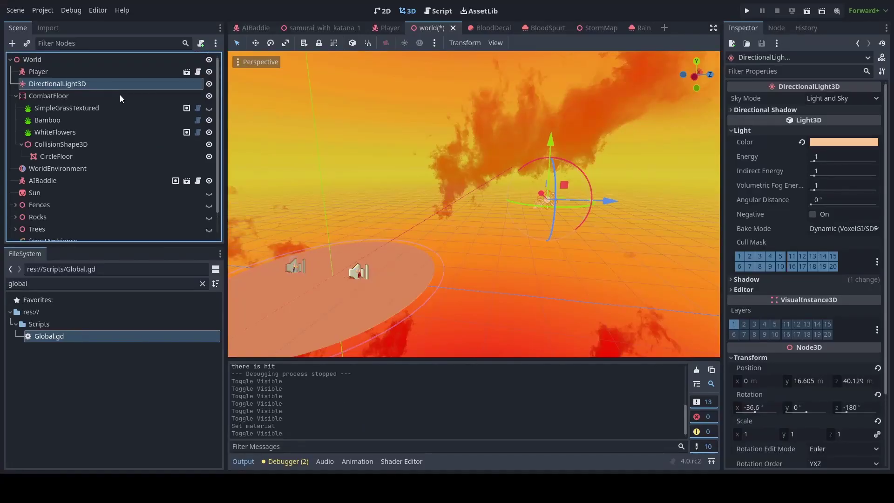
scroll(616, 196, "up", 2)
middle_click_drag(615, 195, 589, 214)
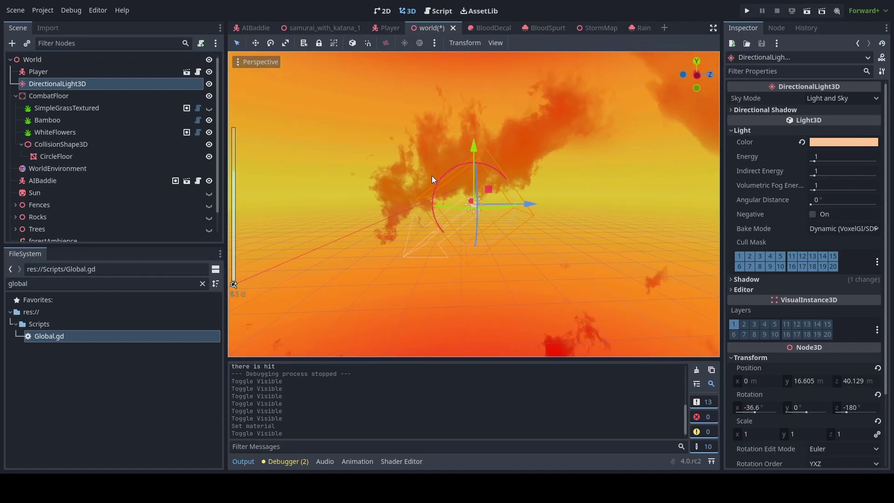
scroll(425, 196, "up", 2)
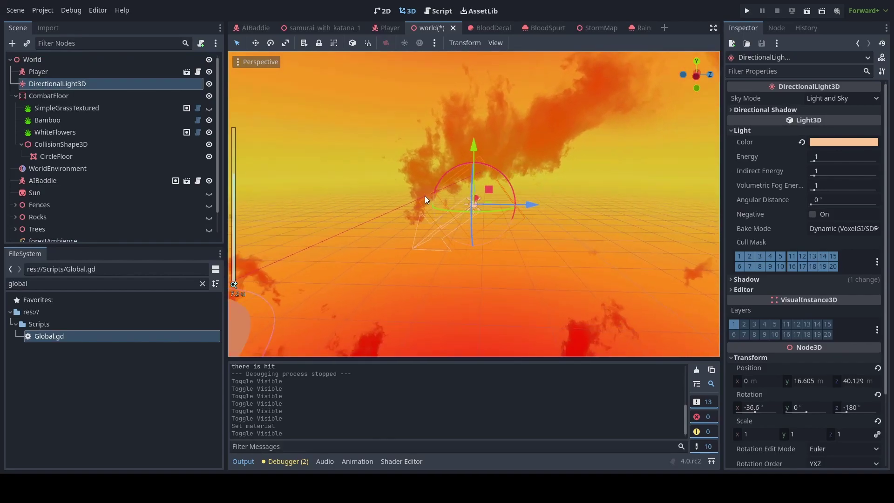
middle_click_drag(443, 201, 407, 205)
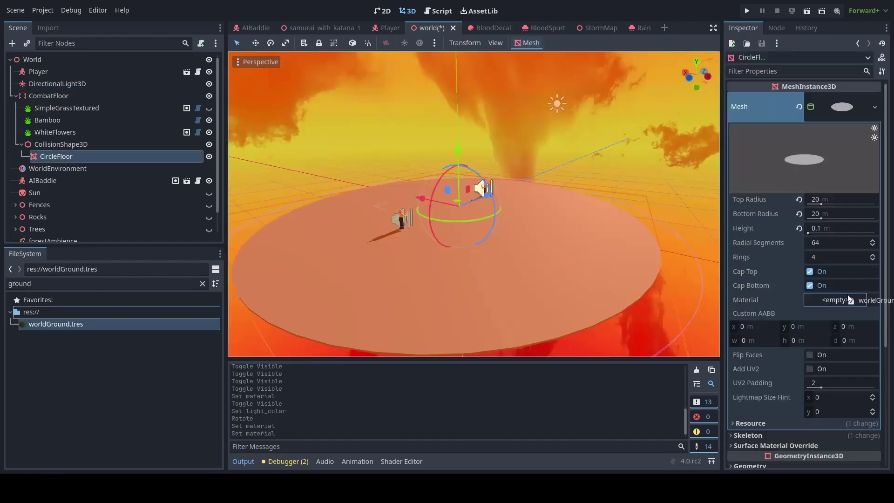
- Apply worldGround.tres as the CircleFloor's material so the arena floor turns dark
left_click_drag(56, 324, 770, 303)
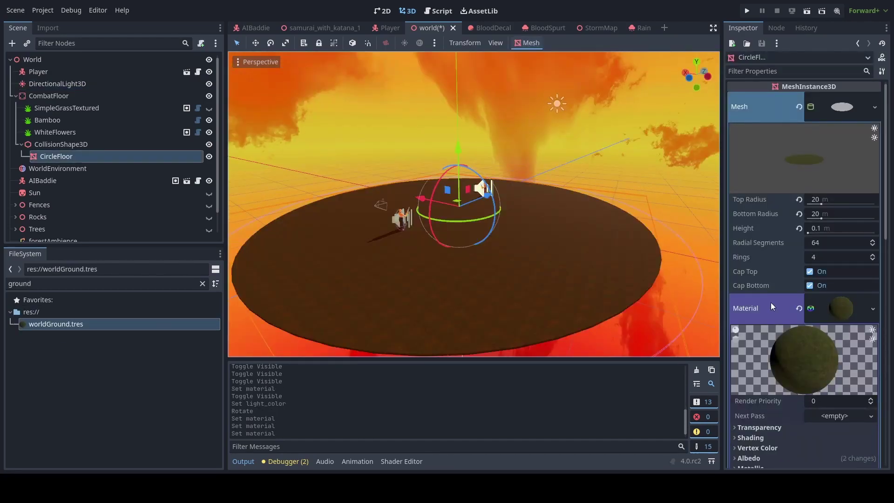
middle_click_drag(582, 271, 605, 274)
scroll(857, 313, "down", 5)
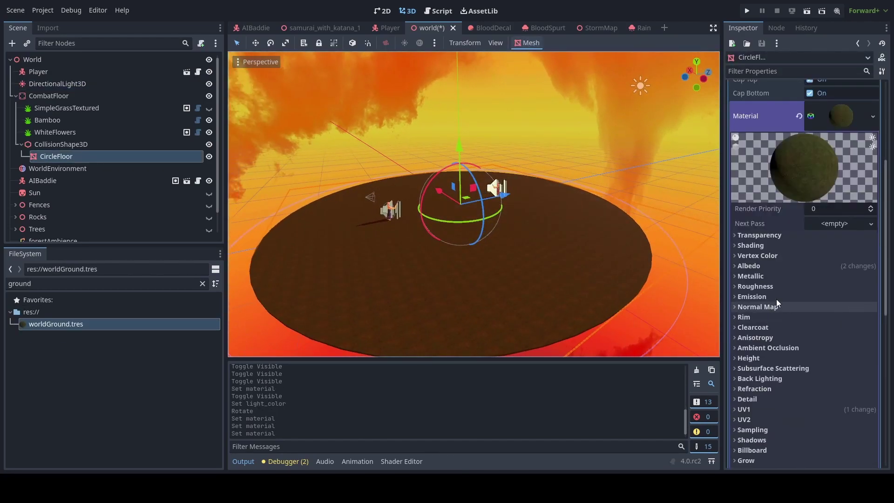
- Expand the floor material's Albedo and UV1 triplanar settings for review
left_click(766, 268)
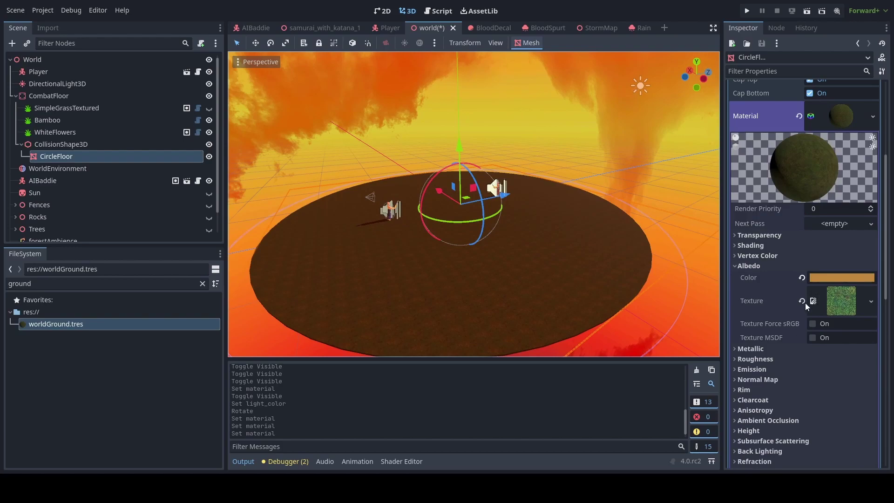
scroll(783, 373, "down", 3)
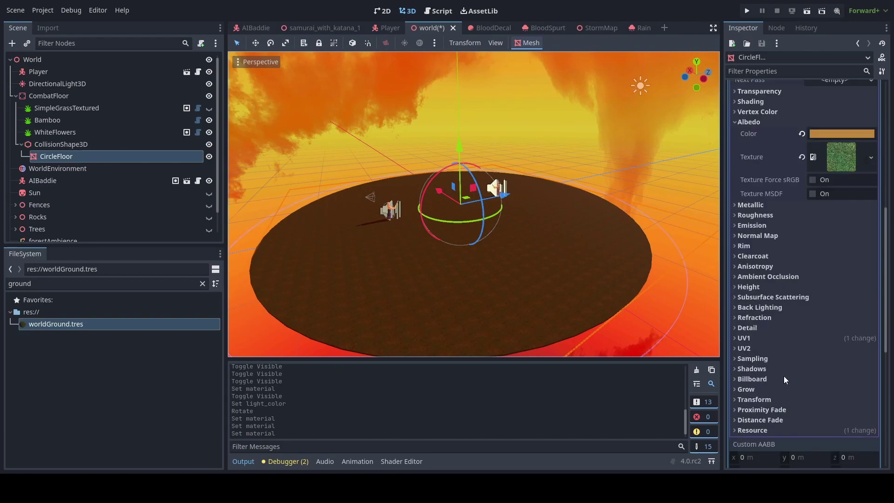
left_click(796, 338)
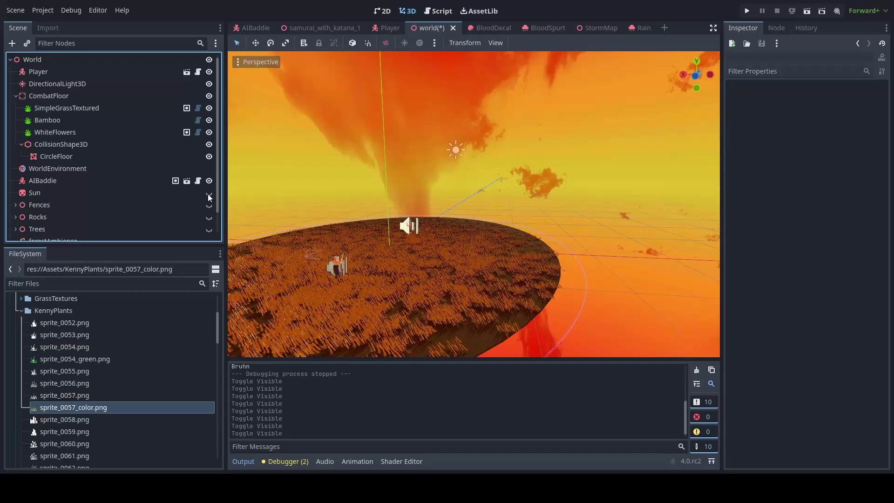
- Unhide the Sun and select it to view its Sprite3D properties
left_click(208, 193)
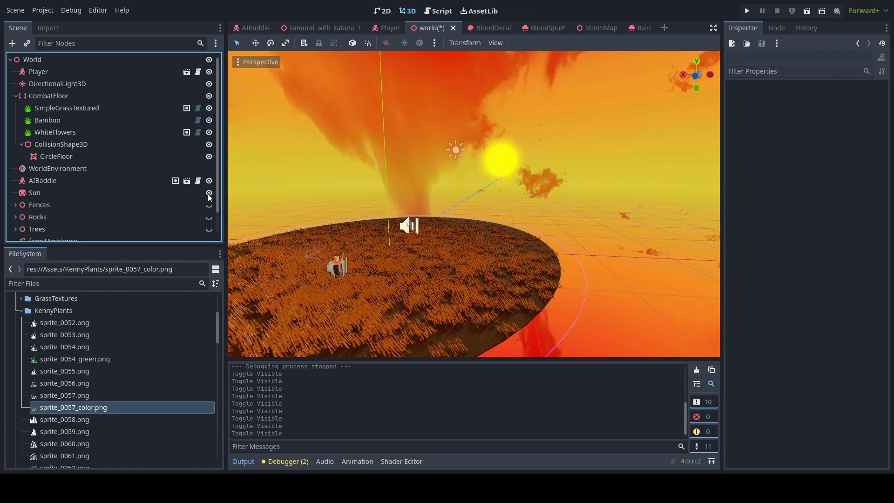
left_click(183, 196)
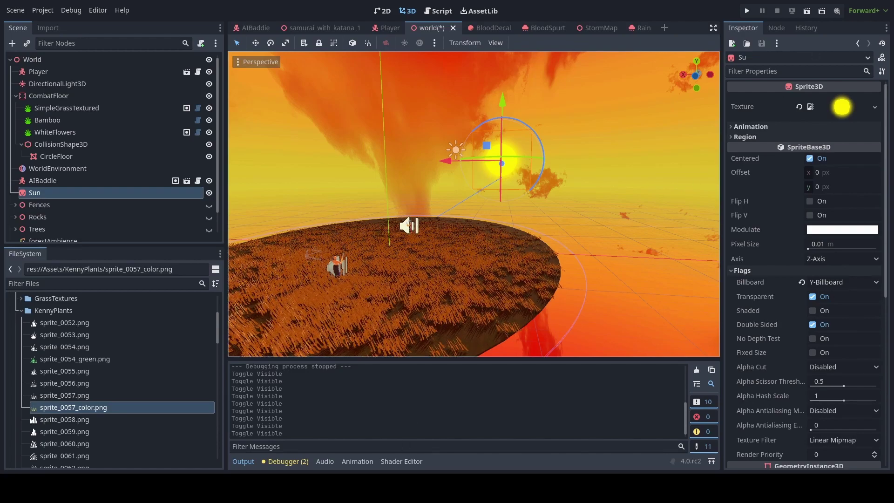
- Show the Fences group, nudge it slightly, and toggle the red Trees off and on
double_click(211, 208)
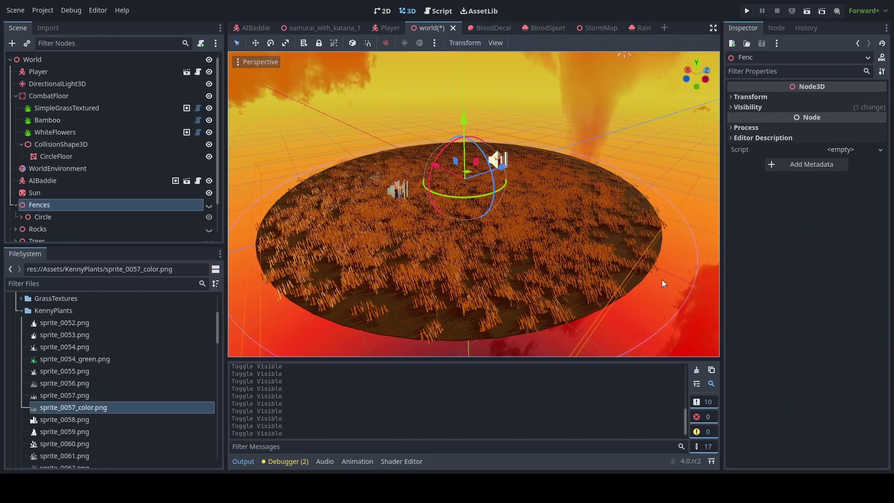
left_click(209, 204)
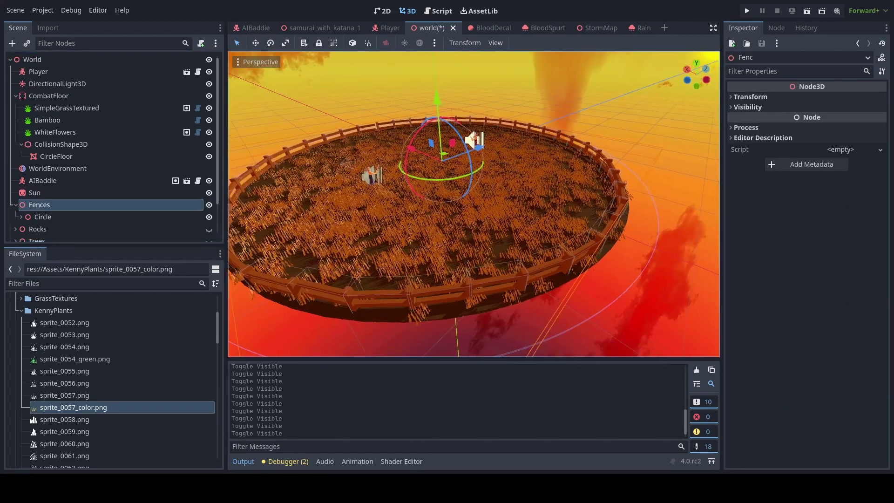
left_click_drag(393, 138, 391, 140)
scroll(164, 223, "down", 2)
left_click(209, 207)
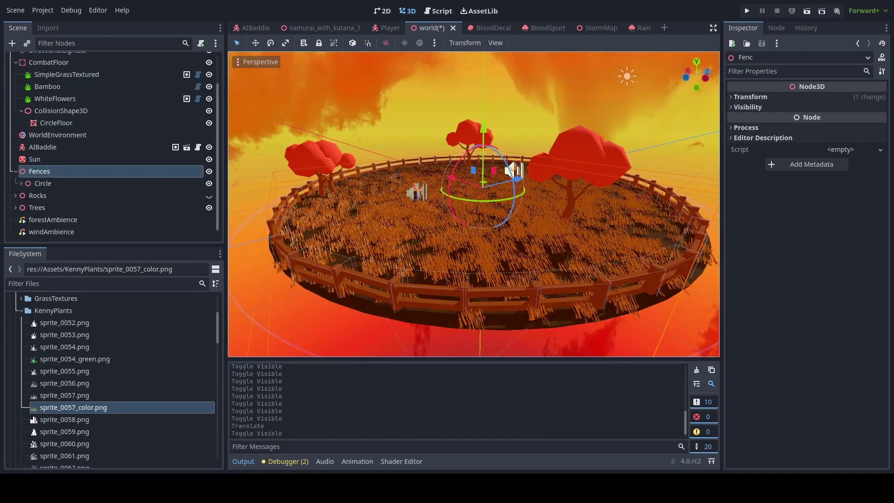
left_click(209, 208)
left_click(209, 208)
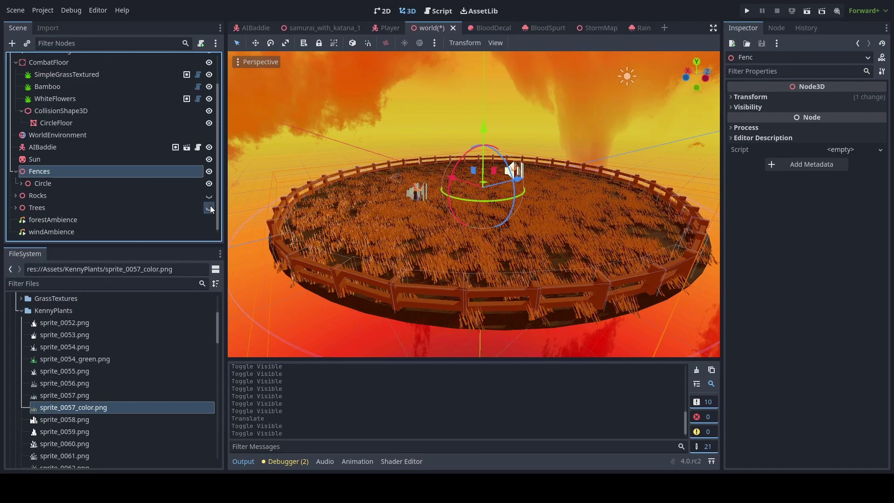
- Hide and reshow the fence and trees together, then make the Rocks visible
left_click(209, 172)
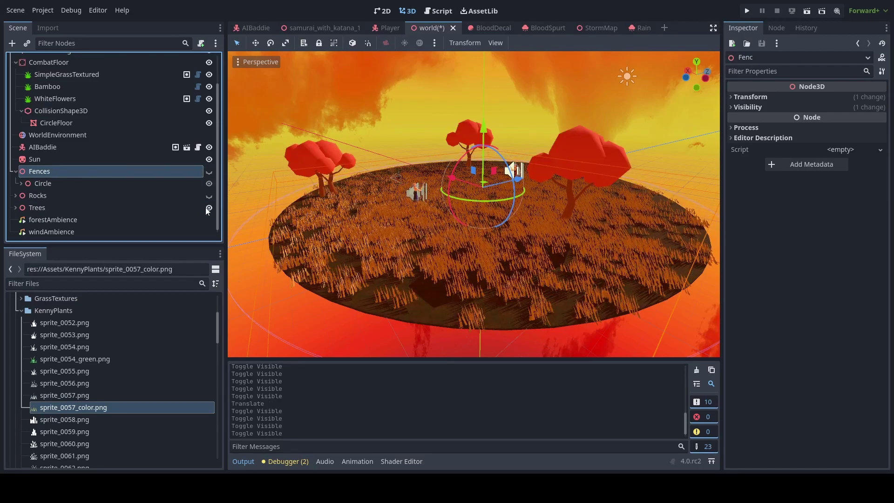
left_click(209, 207)
left_click(209, 172)
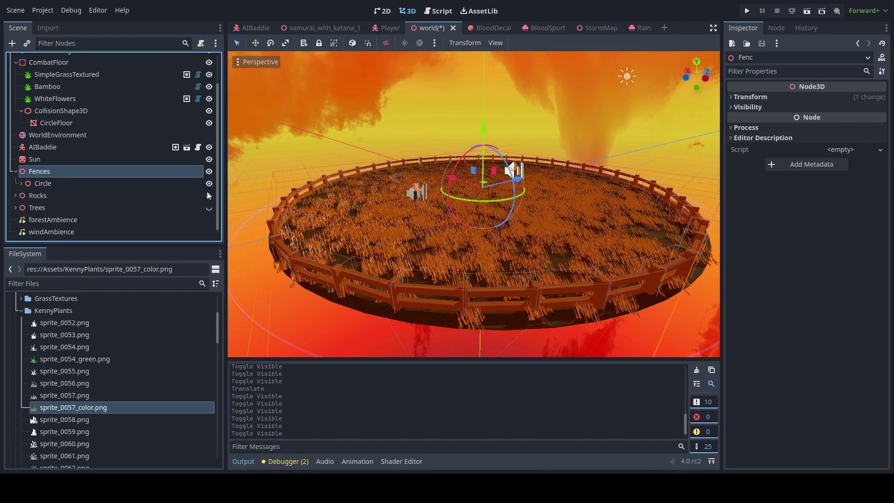
left_click(209, 208)
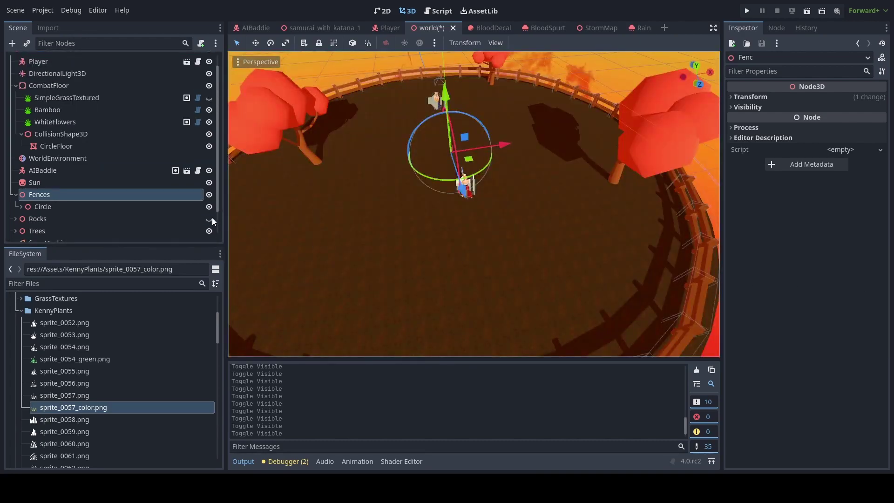
left_click(209, 219)
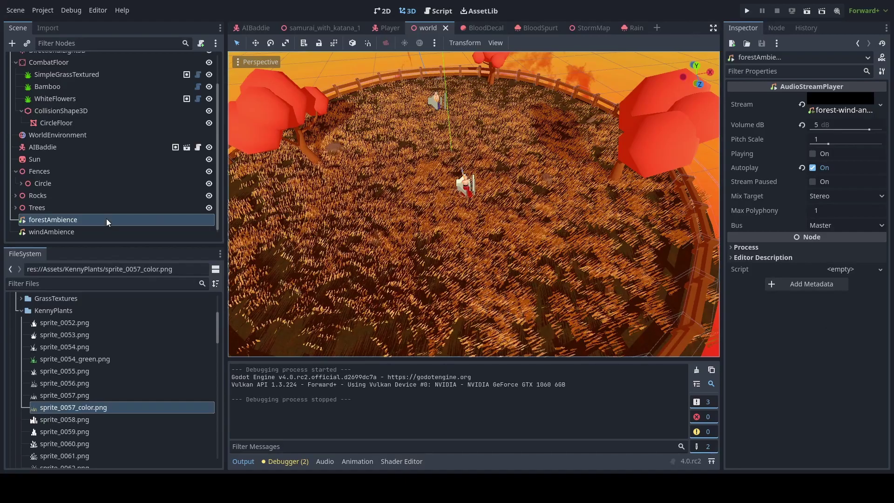
- Preview the forestAmbience and windAmbience sounds, then orbit toward the near fence
left_click(812, 154)
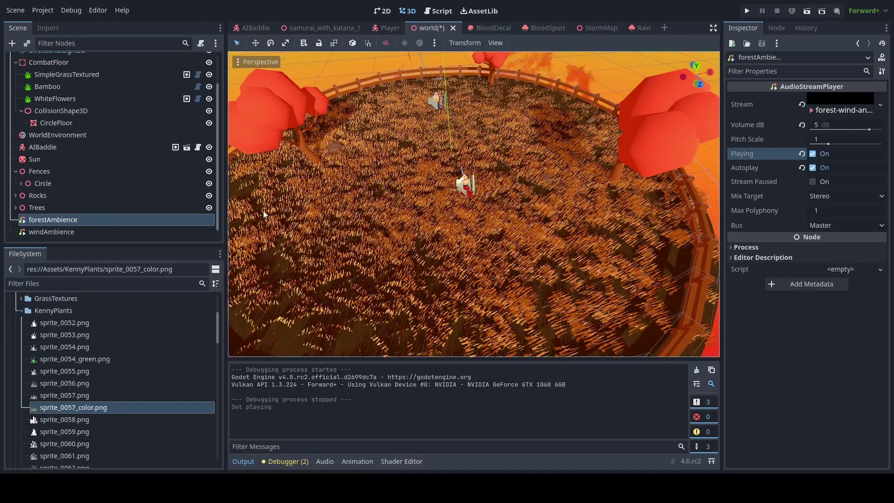
left_click(203, 232)
left_click(812, 154)
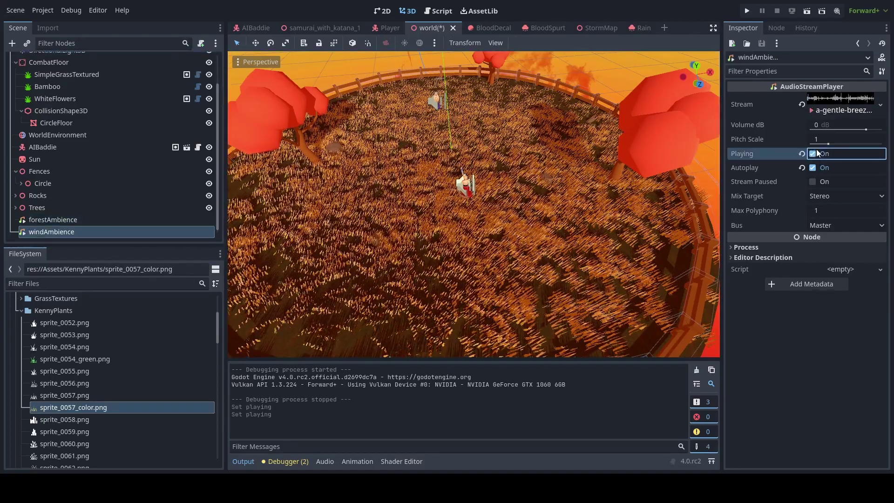
middle_click_drag(534, 211, 506, 143)
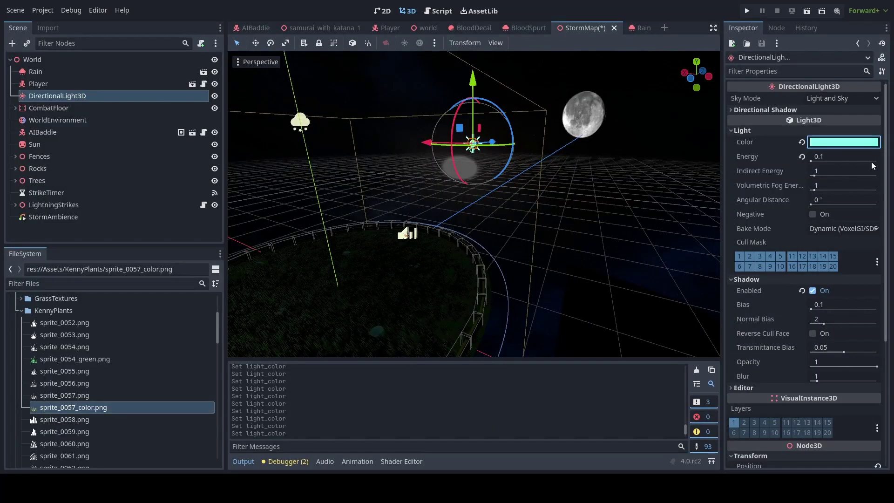
- Reset the DirectionalLight3D colour to white and set its Energy to 0
key("ctrl+z")
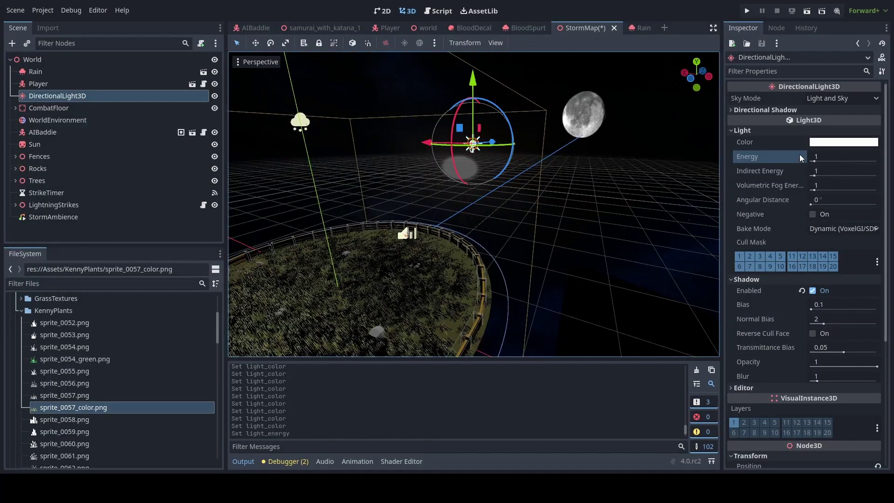
left_click(801, 156)
left_click(827, 160)
type("0")
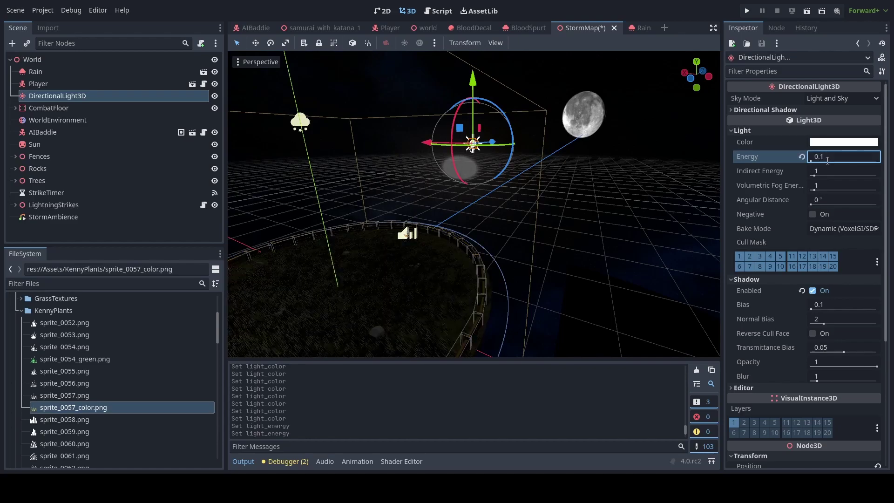
- Start the StormAmbience sound playing and orbit to look down on the arena
left_click(53, 217)
left_click(814, 156)
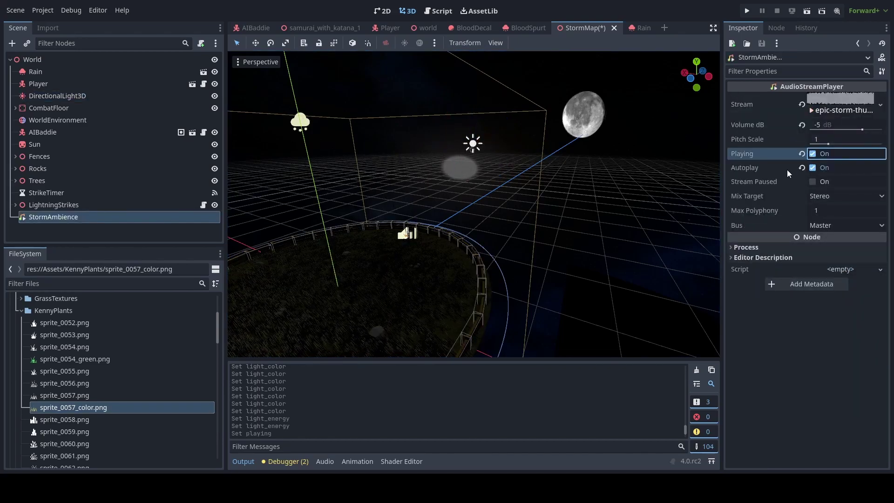
middle_click_drag(652, 191, 605, 150)
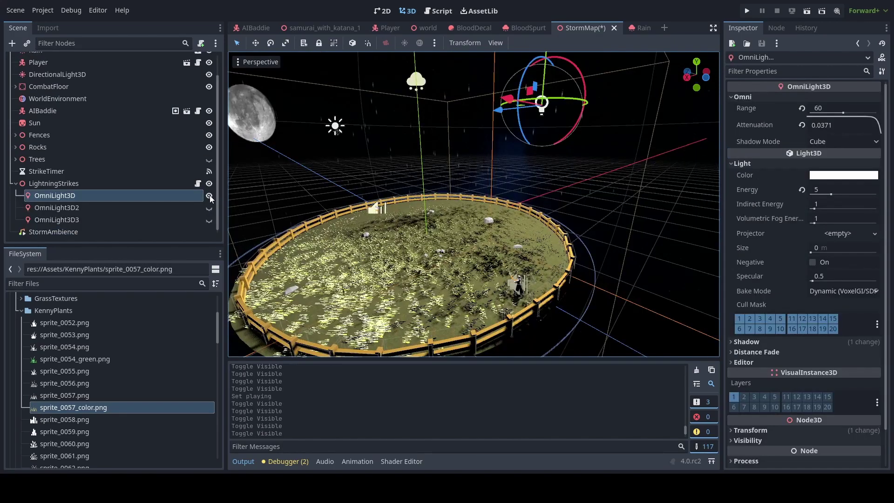
- Flash the first LightningStrikes OmniLight3D on and off to test the lightning
left_click(209, 195)
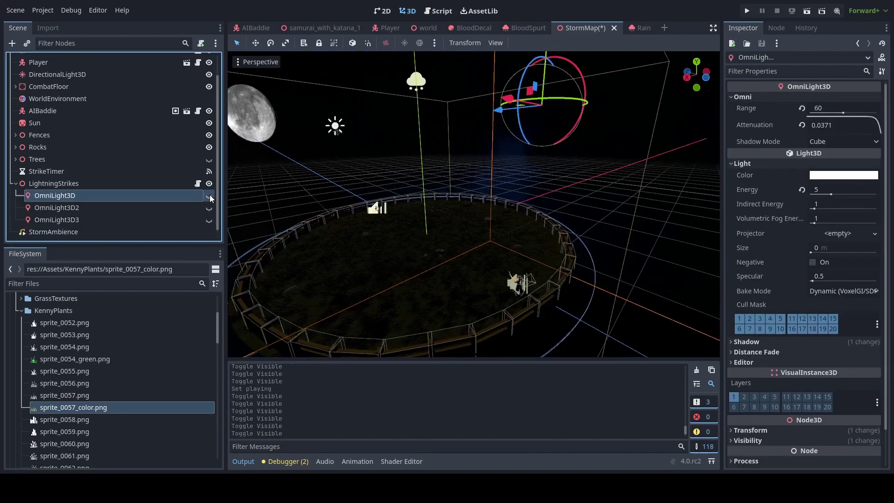
left_click(209, 195)
left_click(209, 196)
left_click(209, 196)
left_click(209, 195)
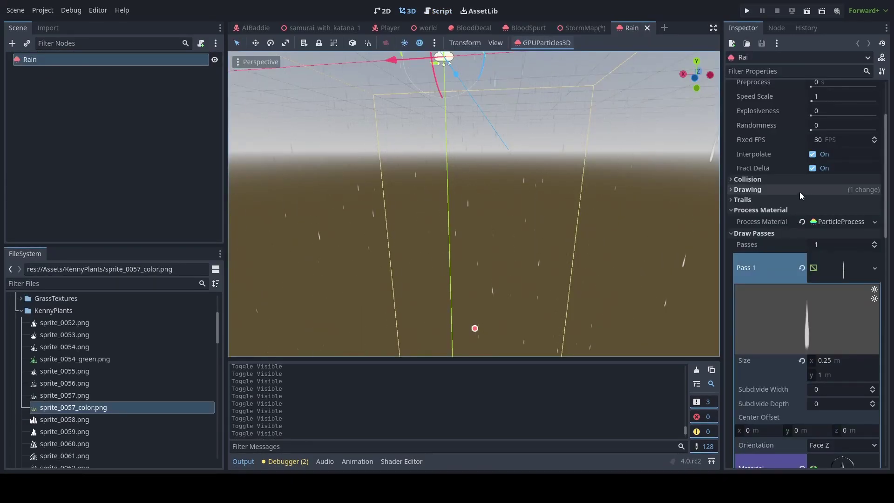
- Expand the Rain particles' Drawing section and its material's Albedo, Transparency and Billboard settings
left_click(799, 188)
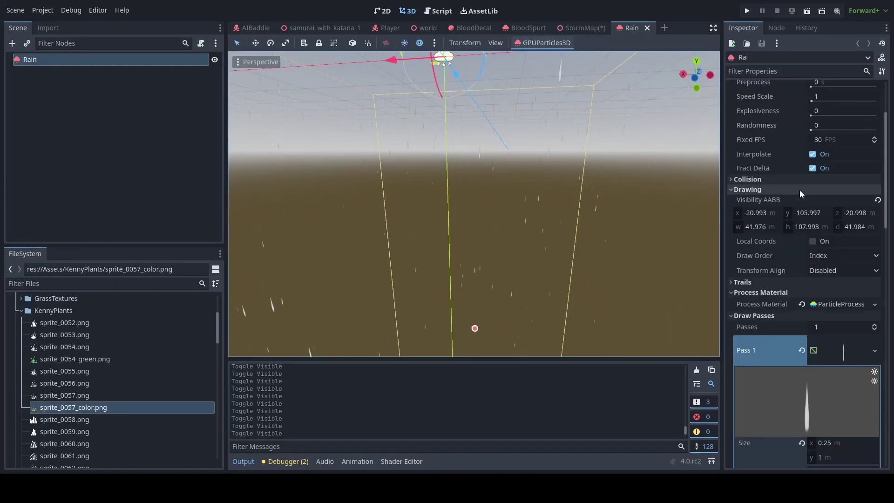
scroll(810, 200, "down", 2)
scroll(836, 244, "down", 10)
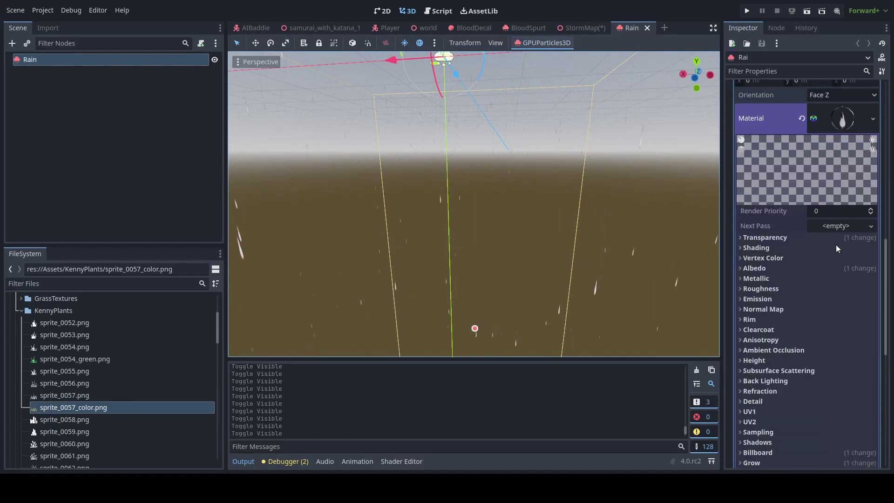
left_click(825, 268)
left_click(834, 239)
scroll(835, 240, "down", 6)
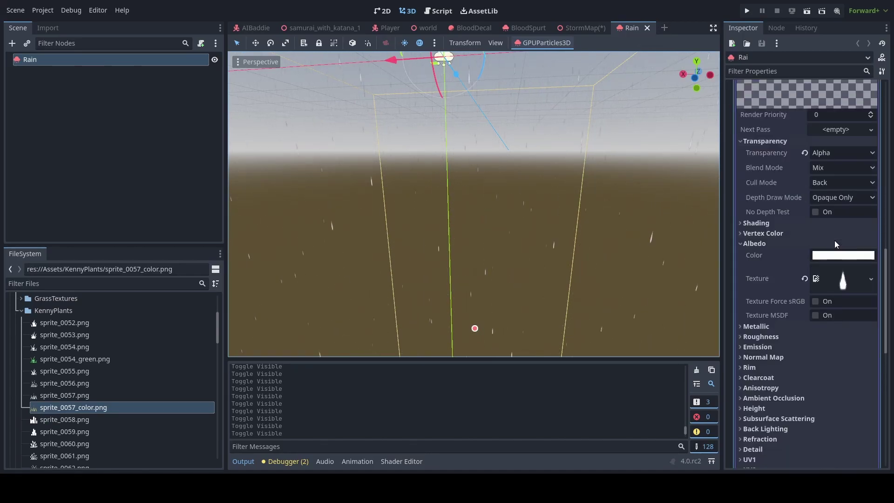
left_click(830, 308)
scroll(830, 312, "down", 2)
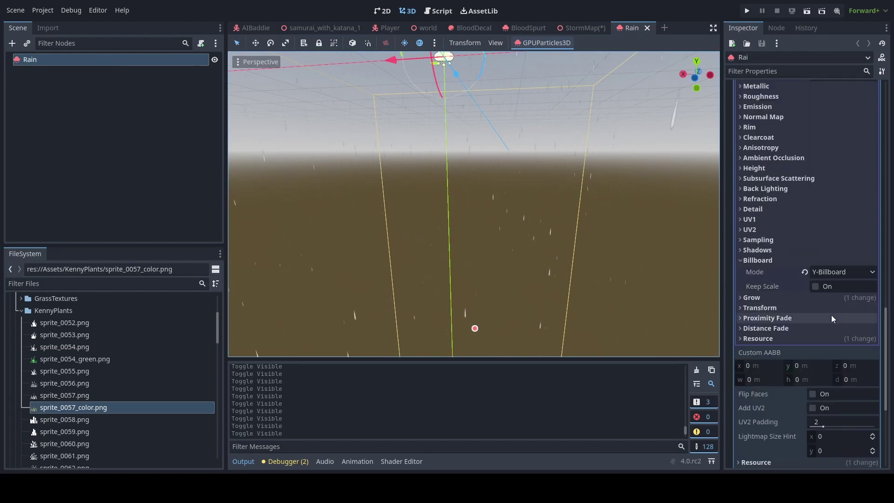